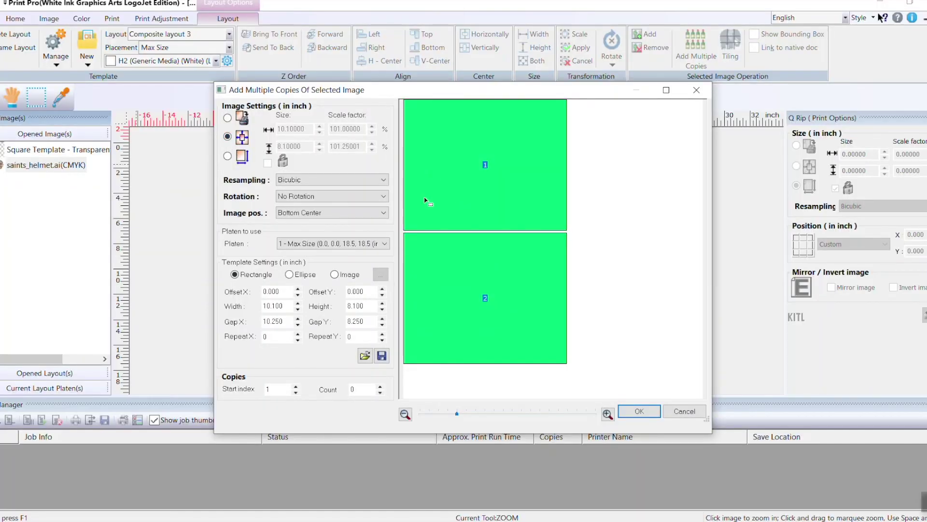
- Set the image position to Center in each template and close the Add Multiple Copies settings
{"action": "left_click", "coordinate": [359, 213]}
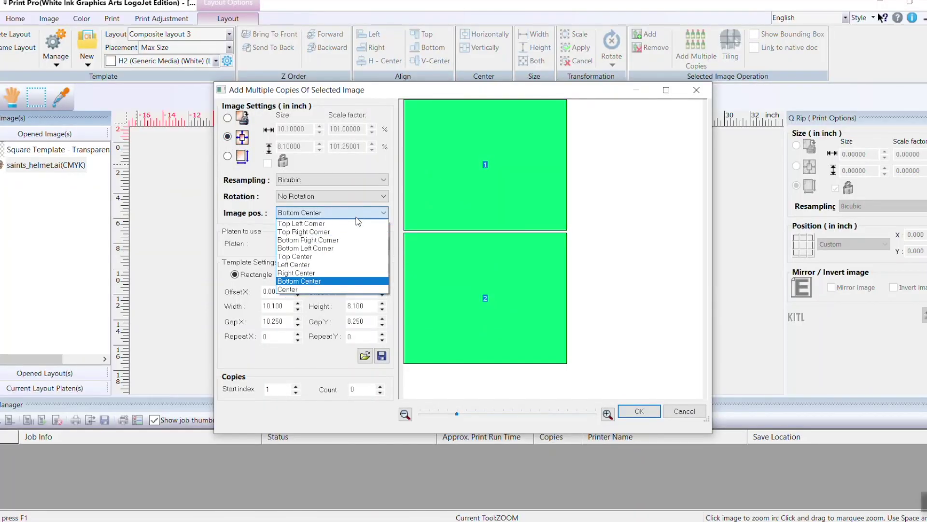
{"action": "left_click", "coordinate": [331, 290]}
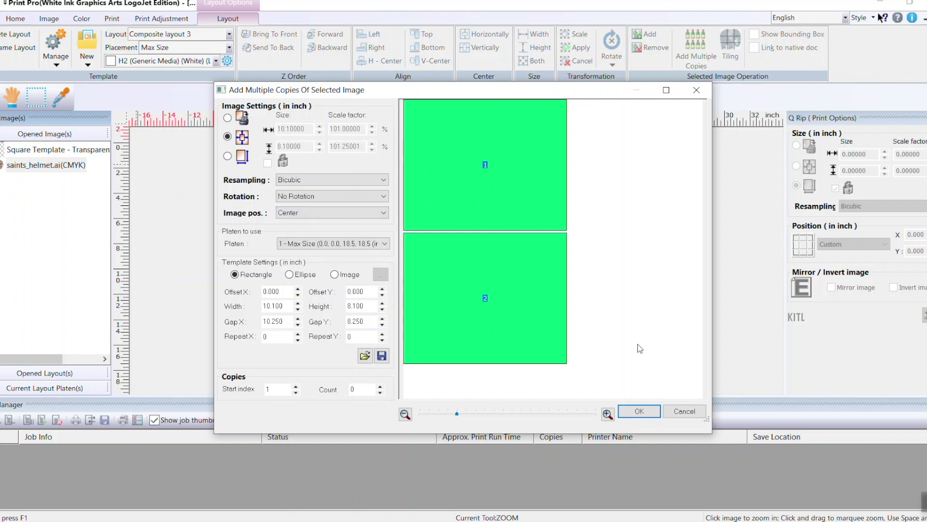
{"action": "left_click", "coordinate": [639, 412]}
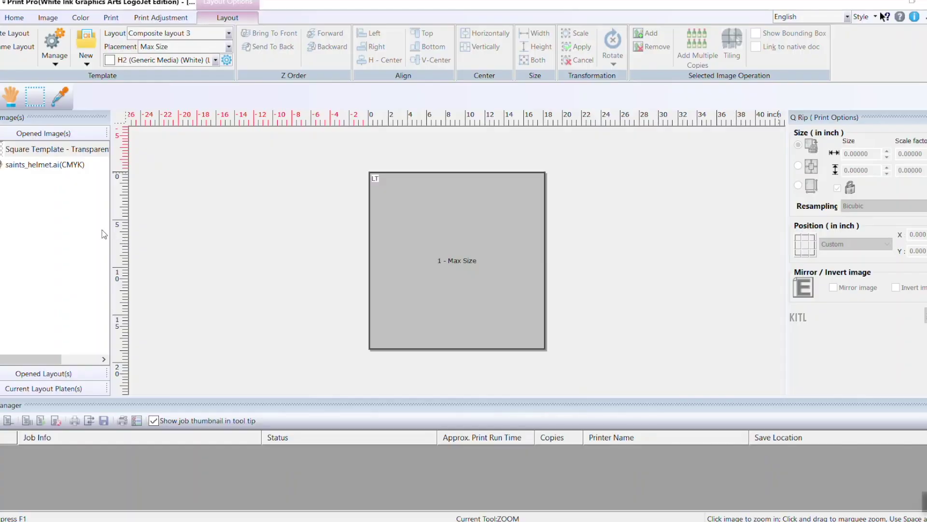
- Add two stacked Square Template copies, each 10.1 × 8.1 inches, to the platen
{"action": "right_click", "coordinate": [82, 150]}
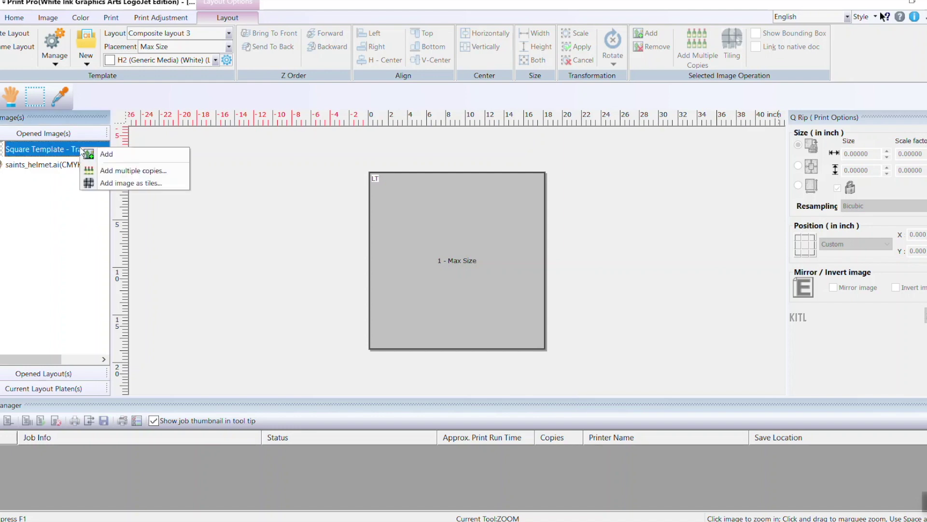
{"action": "left_click", "coordinate": [102, 171]}
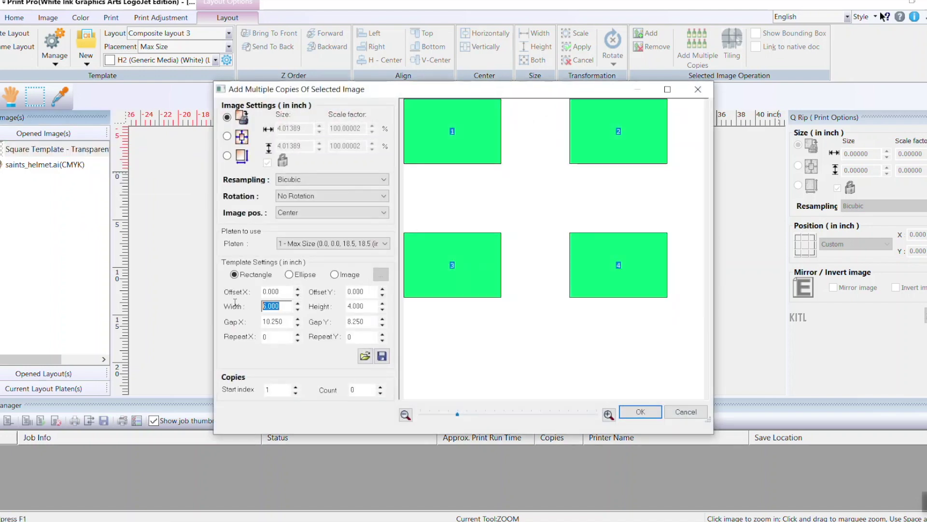
{"action": "type", "text": "10.1"}
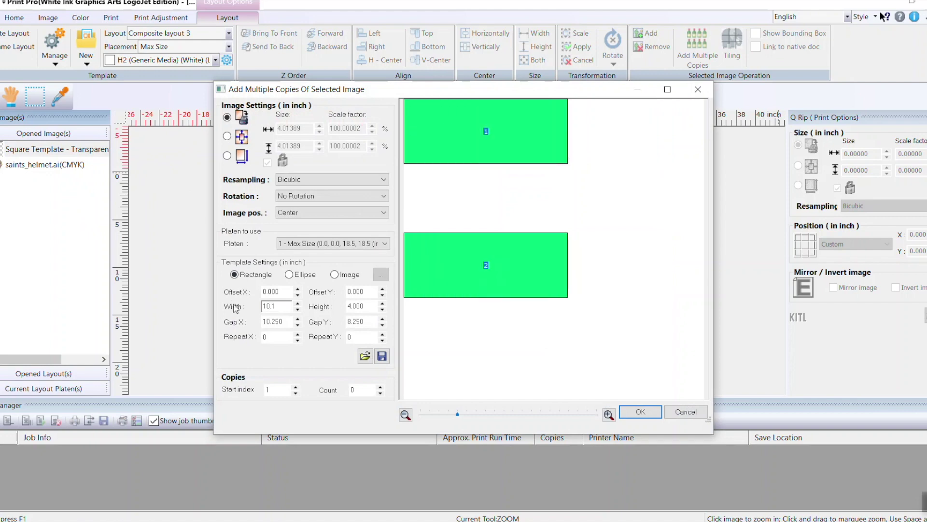
{"action": "left_click", "coordinate": [368, 305]}
{"action": "type", "text": "8.1"}
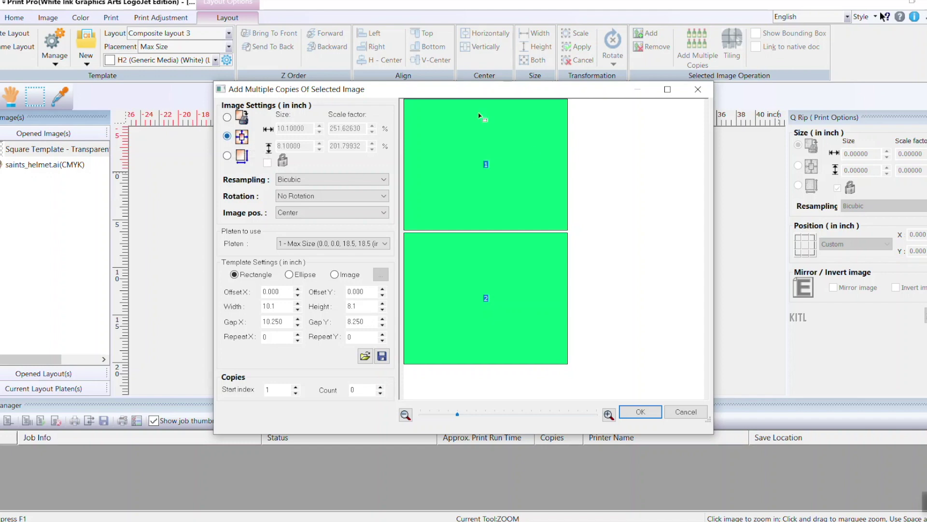
{"action": "left_click", "coordinate": [639, 412]}
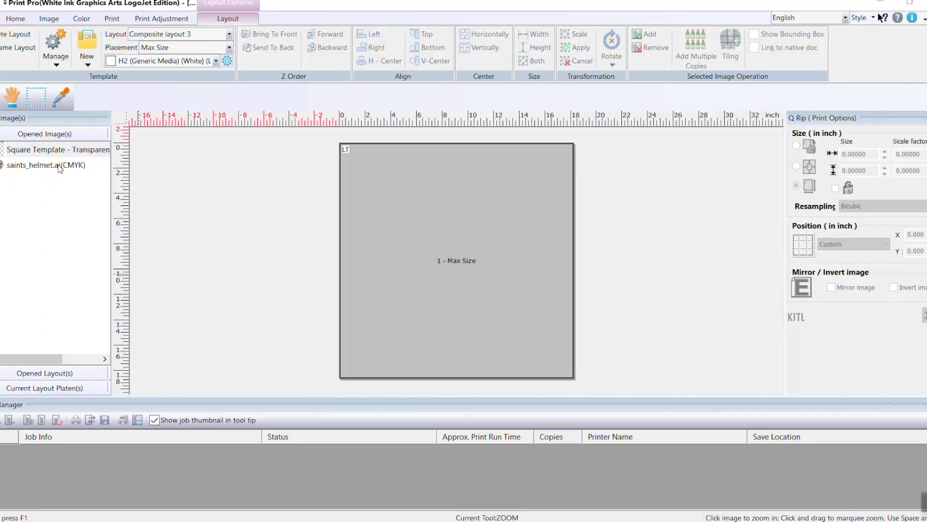
- Bring up the context menu for the helmet image
{"action": "right_click", "coordinate": [60, 169]}
{"action": "left_click", "coordinate": [90, 187]}
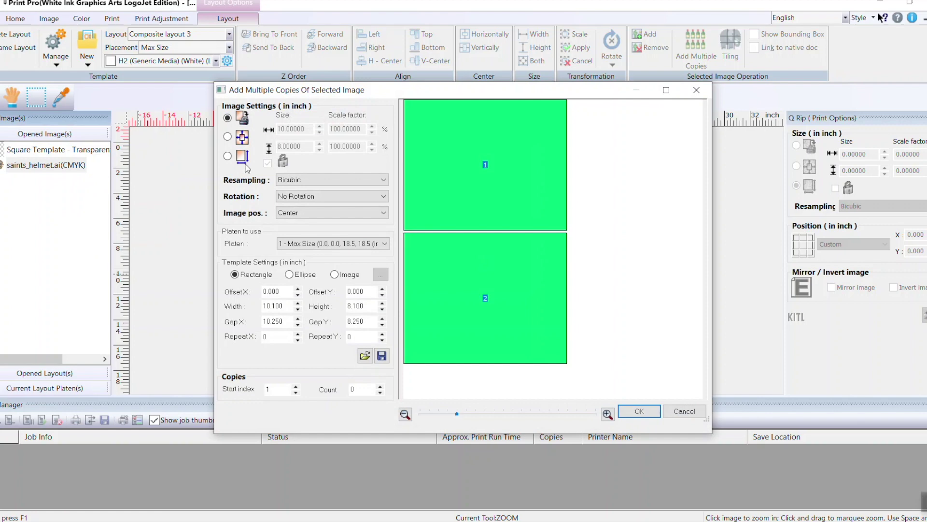
{"action": "left_click", "coordinate": [346, 243]}
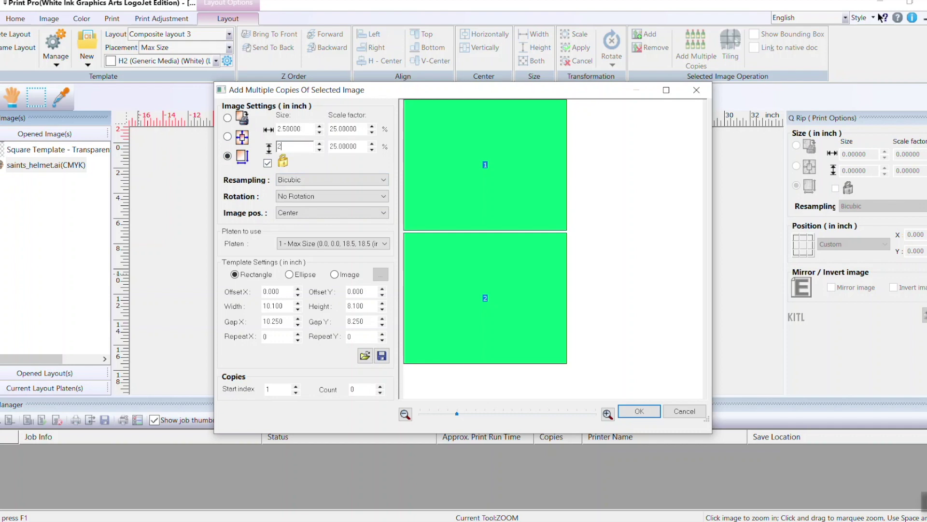
{"action": "left_click", "coordinate": [335, 212]}
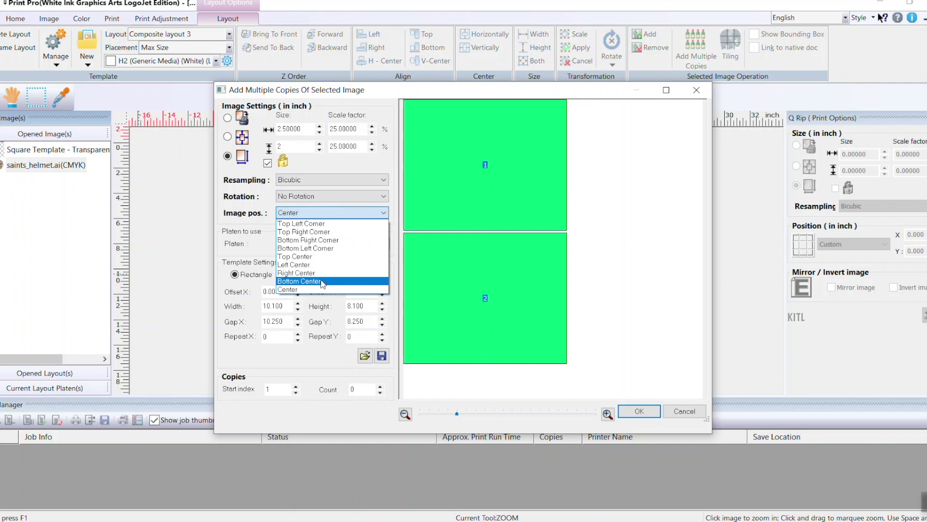
{"action": "left_click", "coordinate": [322, 281]}
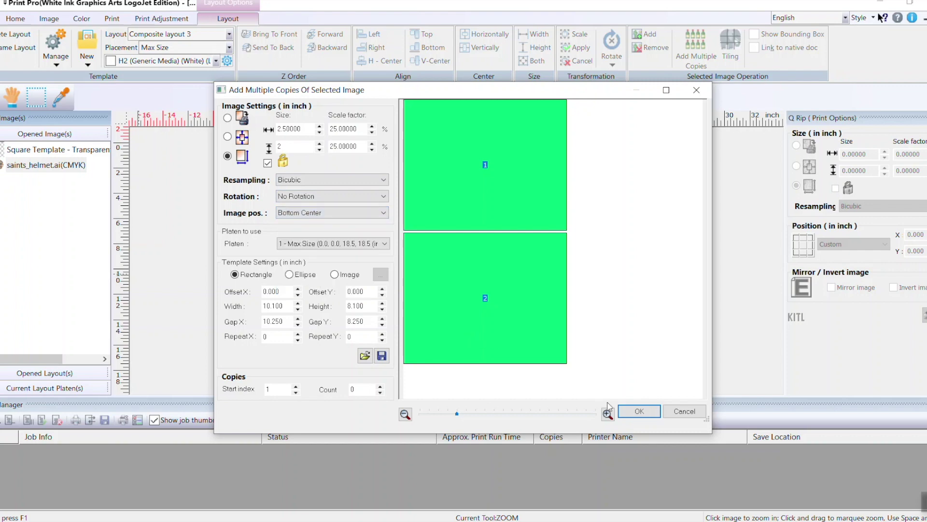
{"action": "left_click", "coordinate": [639, 412]}
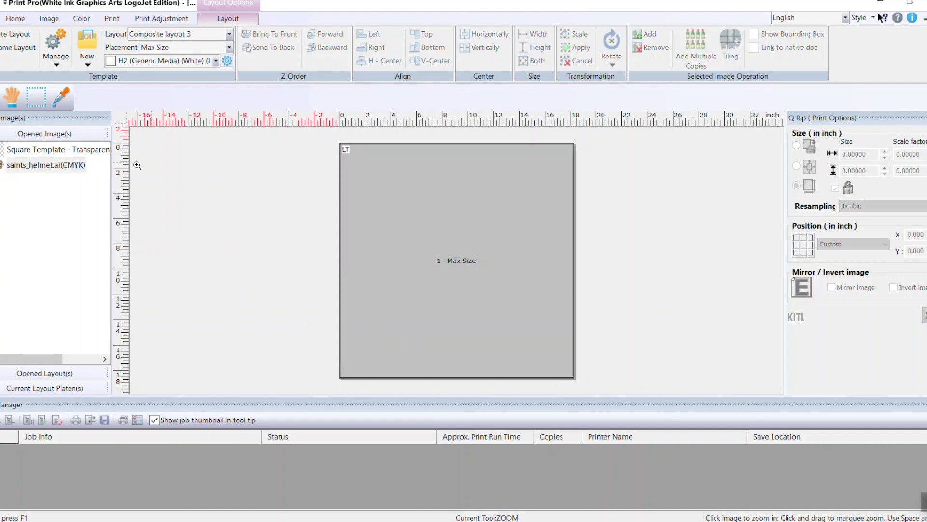
- Add two stacked copies of saints_helmet.ai with the image position set to Center
{"action": "right_click", "coordinate": [65, 164]}
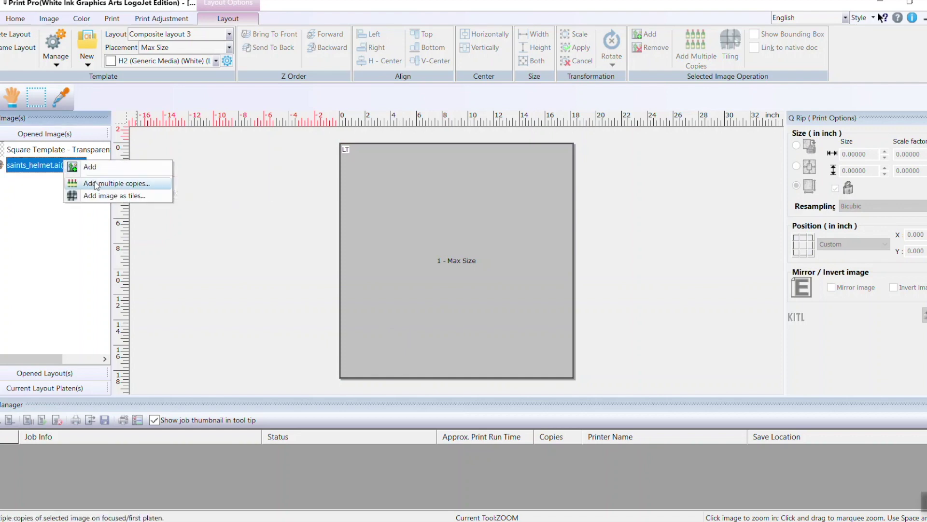
{"action": "left_click", "coordinate": [96, 185]}
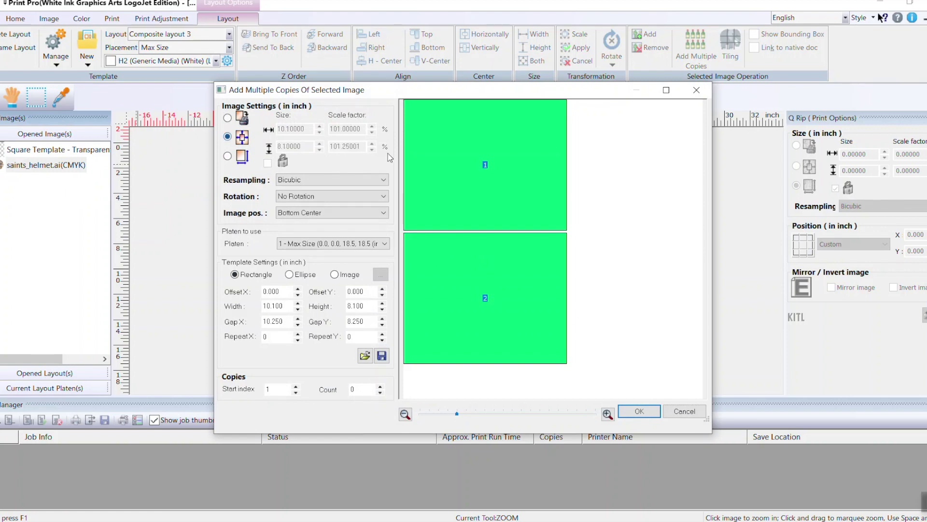
{"action": "left_click", "coordinate": [360, 212]}
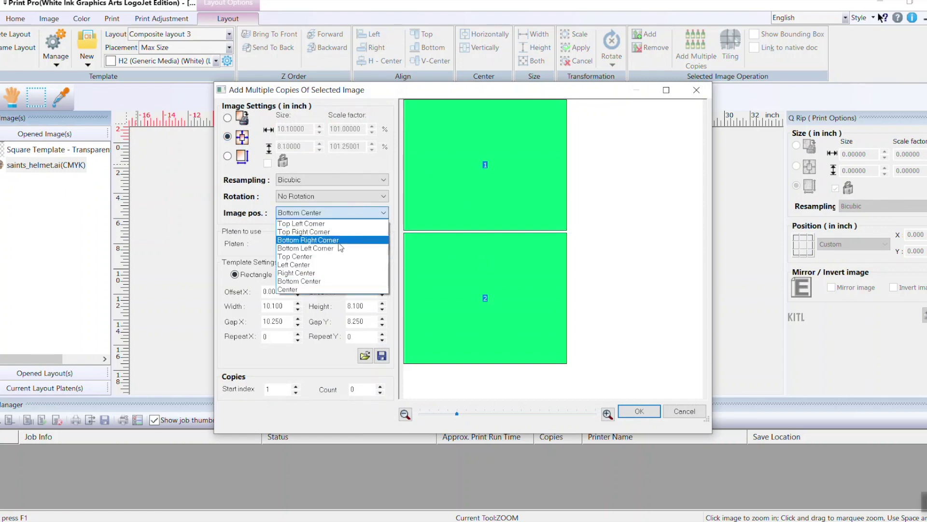
{"action": "left_click", "coordinate": [332, 289]}
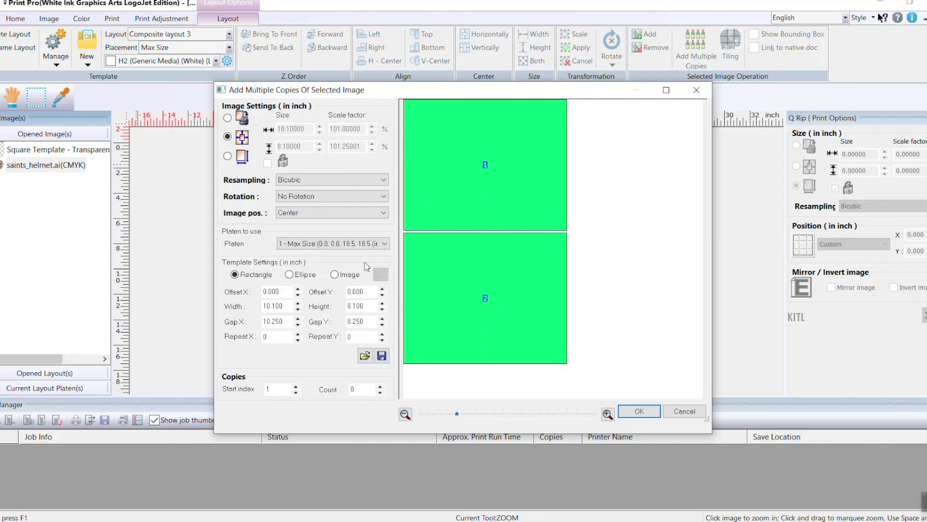
{"action": "left_click", "coordinate": [639, 410]}
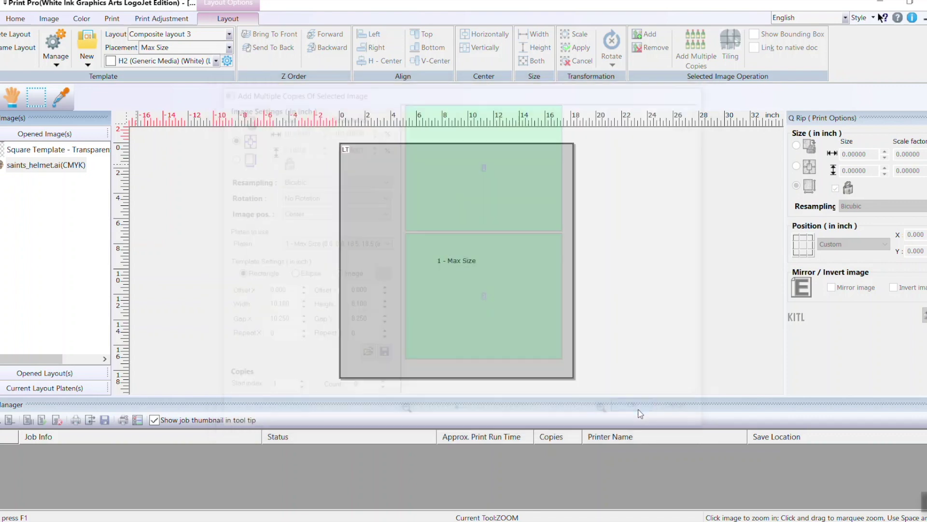